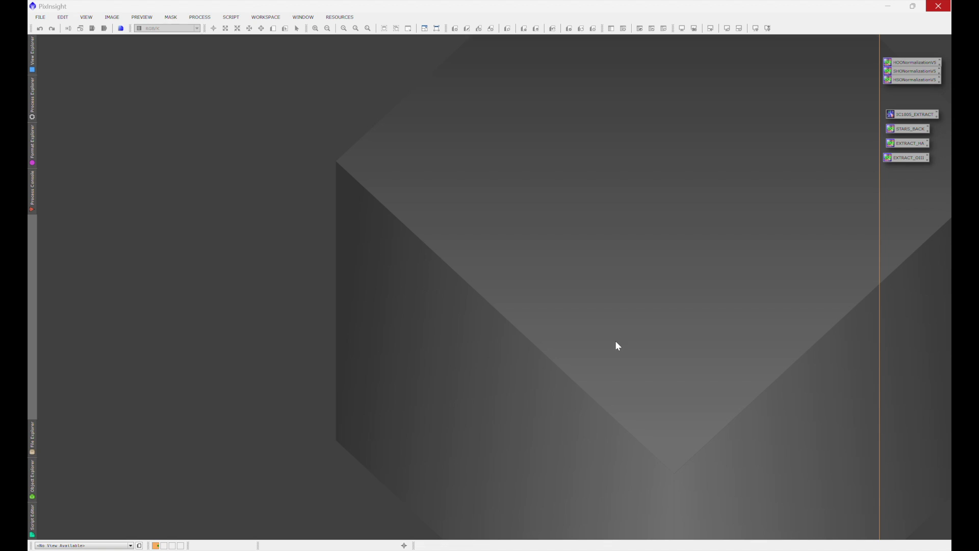
Step: Open a range of blue light frames from WBPP > M101 11JUN24 > BLUE > NIGHT 1 > LIGHT
{"action": "left_click", "coordinate": [40, 17]}
{"action": "left_click", "coordinate": [51, 27]}
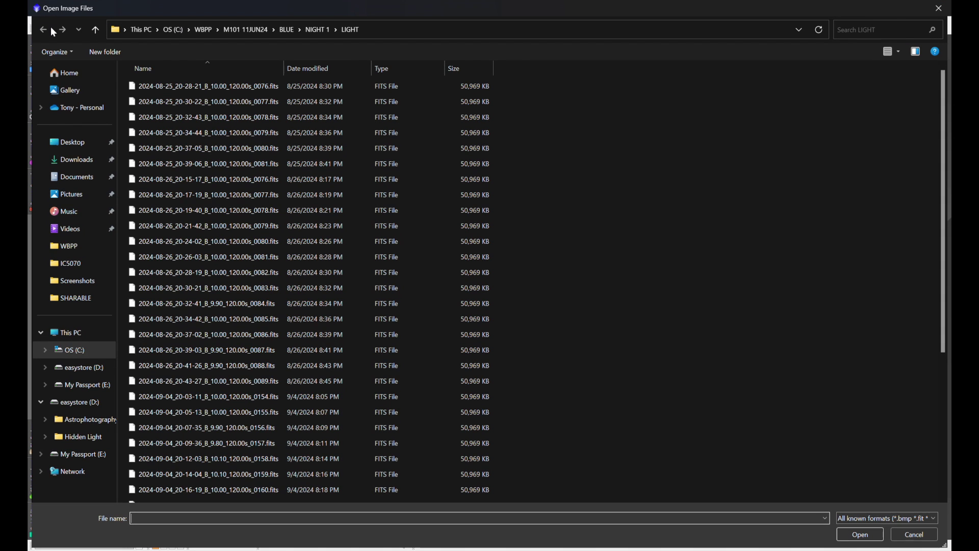
{"action": "left_click", "coordinate": [71, 250]}
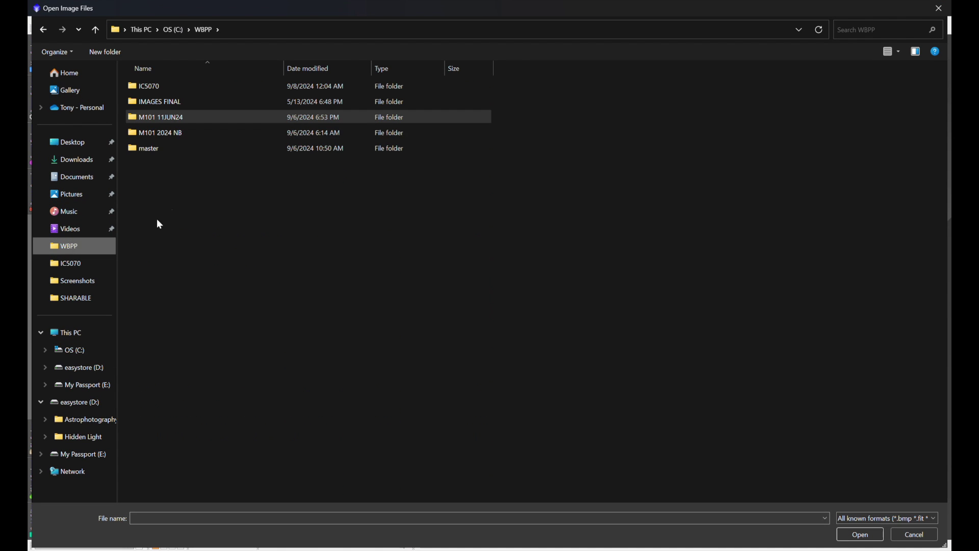
{"action": "double_click", "coordinate": [150, 120]}
{"action": "double_click", "coordinate": [137, 87]}
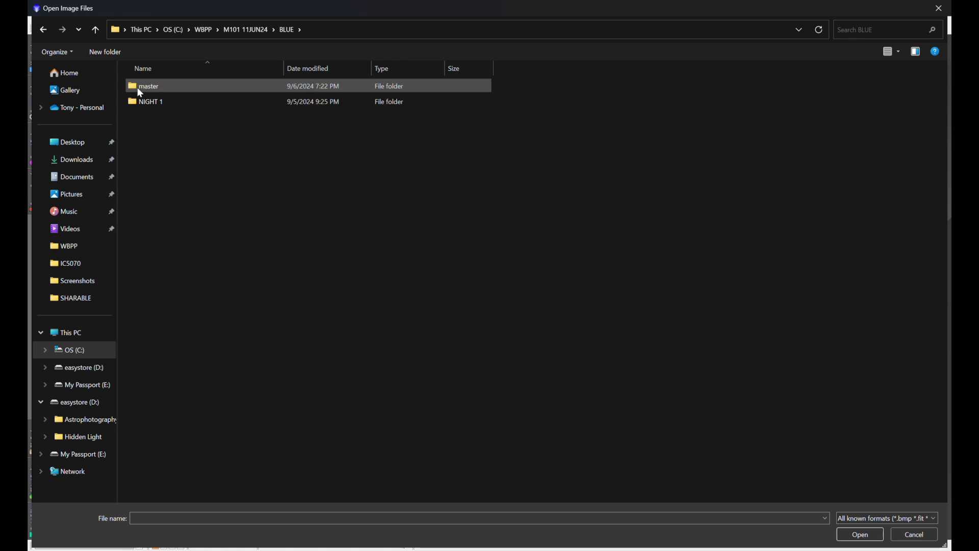
{"action": "double_click", "coordinate": [136, 88]}
{"action": "double_click", "coordinate": [142, 132]}
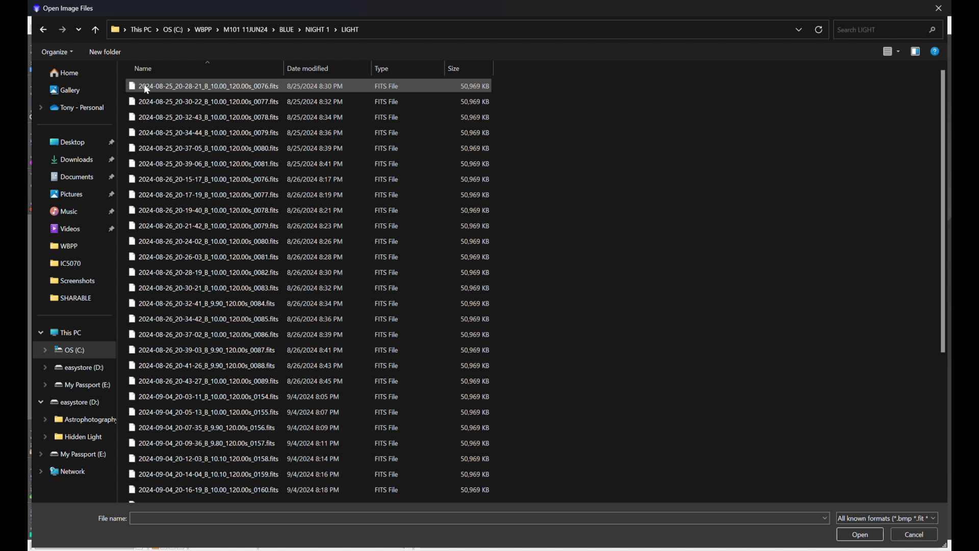
{"action": "left_click", "coordinate": [144, 84]}
{"action": "left_click", "coordinate": [151, 181], "text": "shift"}
{"action": "left_click", "coordinate": [860, 534]}
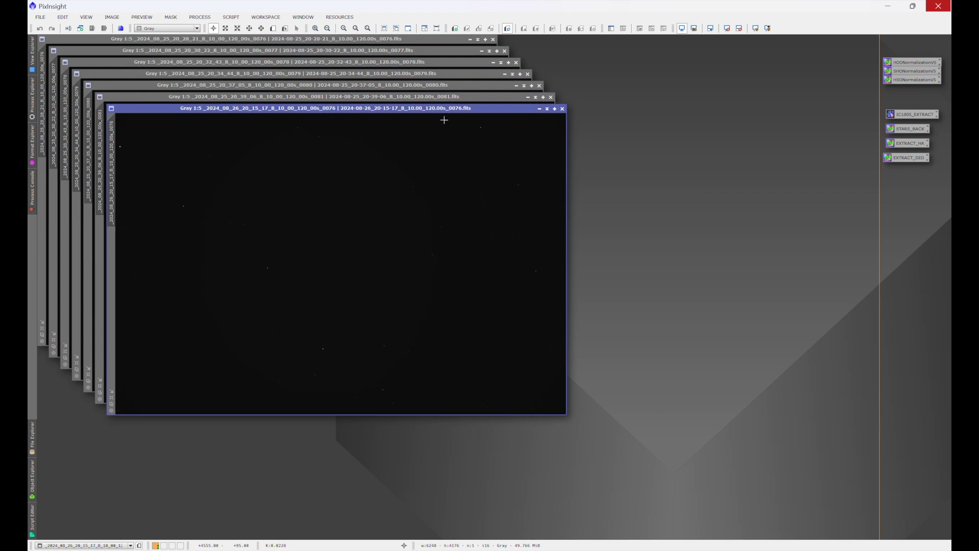
Step: Bring frames 0081 back through 0076 to the front in turn to view each one
{"action": "left_click", "coordinate": [347, 97]}
{"action": "left_click", "coordinate": [340, 86]}
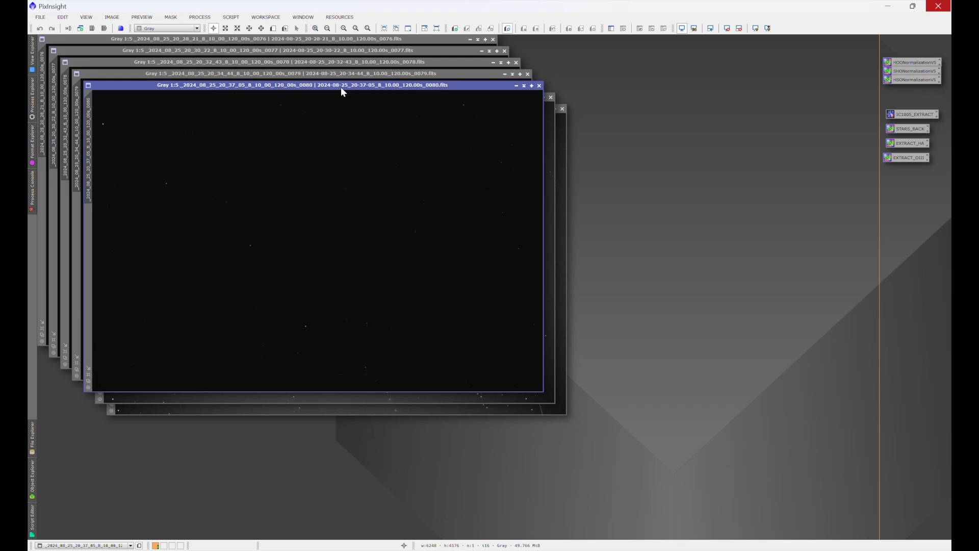
{"action": "left_click", "coordinate": [334, 74]}
{"action": "left_click", "coordinate": [328, 62]}
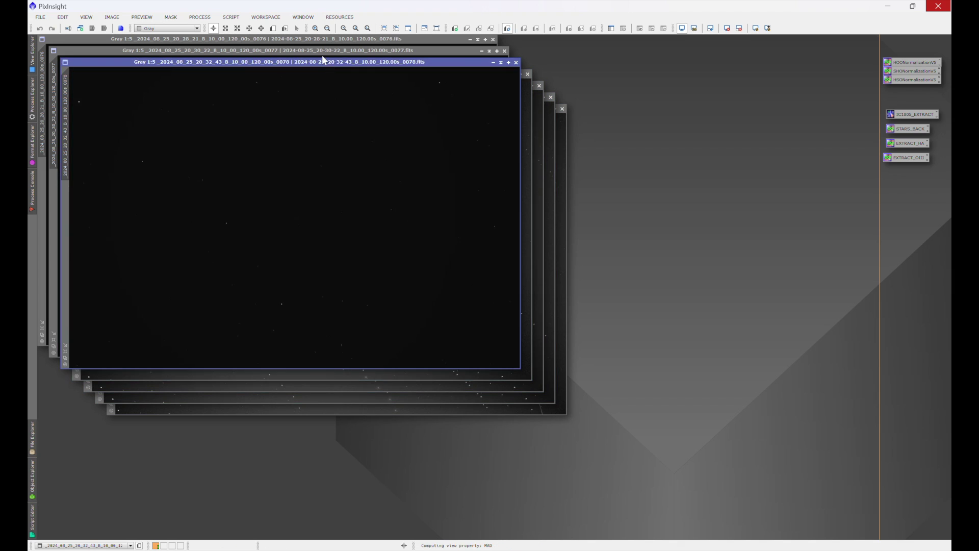
{"action": "left_click", "coordinate": [321, 51]}
{"action": "left_click", "coordinate": [283, 41]}
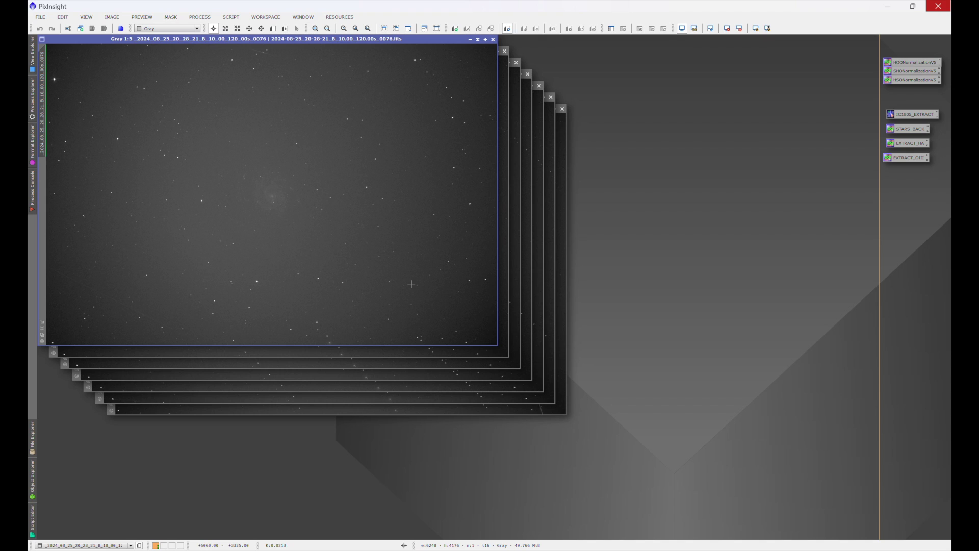
Step: Close all the open light frame windows, from 0076 through the last one
{"action": "left_click", "coordinate": [492, 39]}
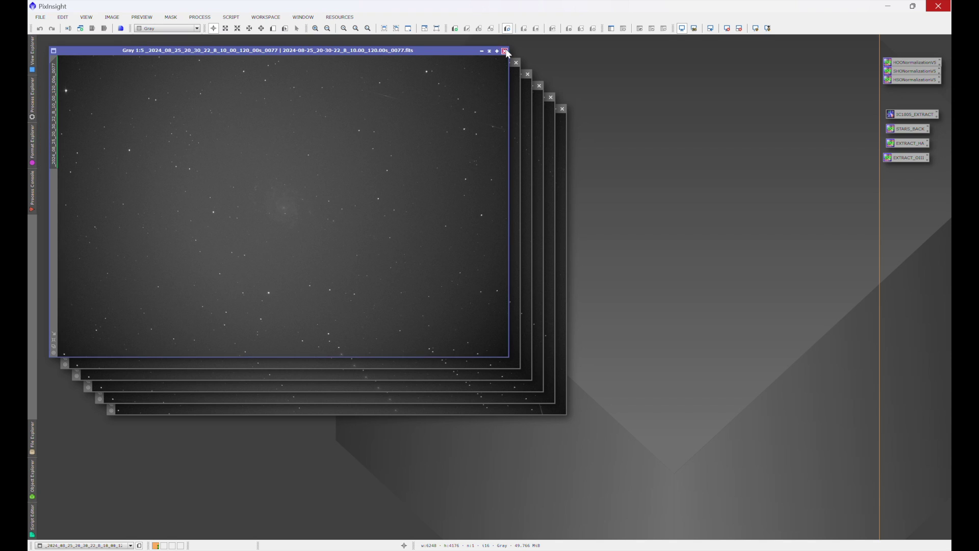
{"action": "left_click", "coordinate": [505, 51]}
{"action": "left_click", "coordinate": [516, 62]}
{"action": "left_click", "coordinate": [528, 75]}
{"action": "left_click", "coordinate": [539, 86]}
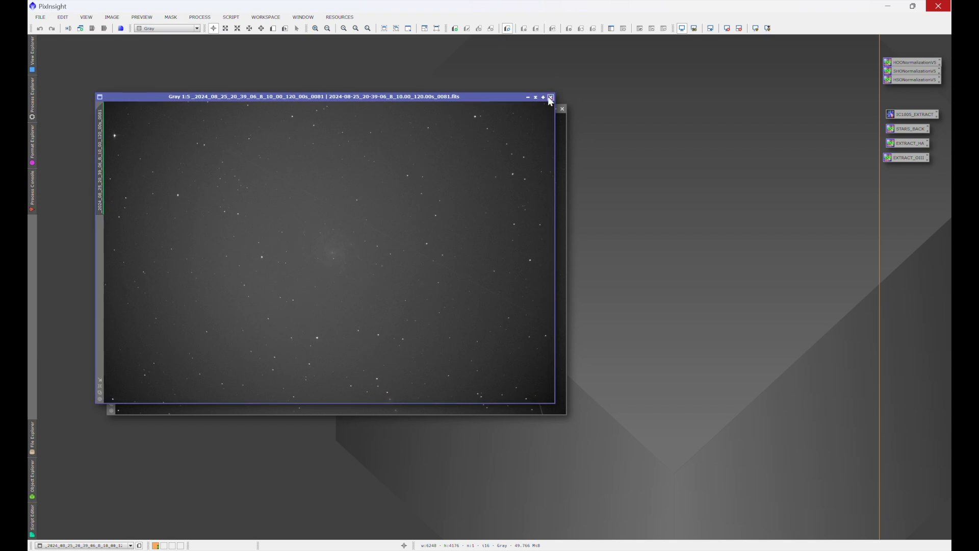
{"action": "left_click", "coordinate": [551, 97]}
{"action": "left_click", "coordinate": [561, 109]}
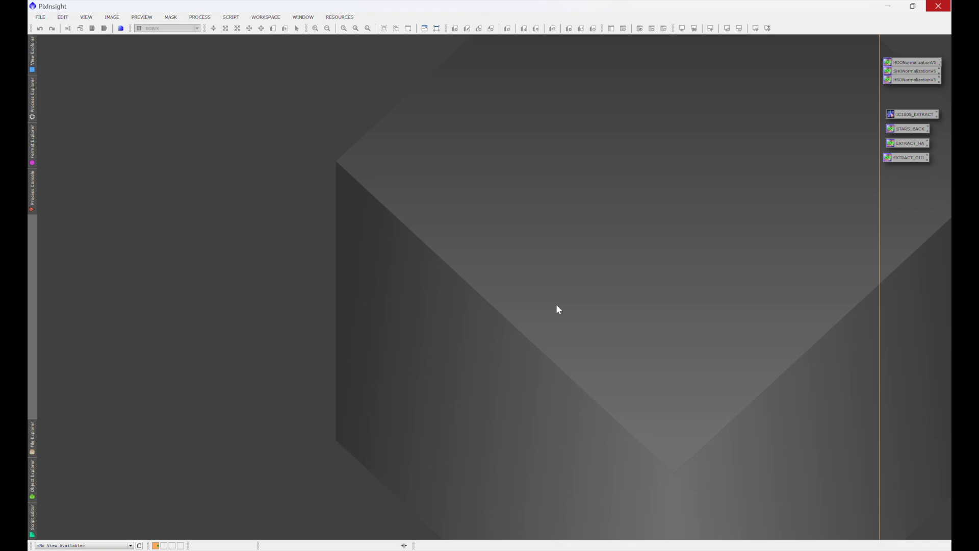
Step: Launch the Blink tool from the PROCESS menu's <All Processes> list
{"action": "left_click", "coordinate": [198, 17]}
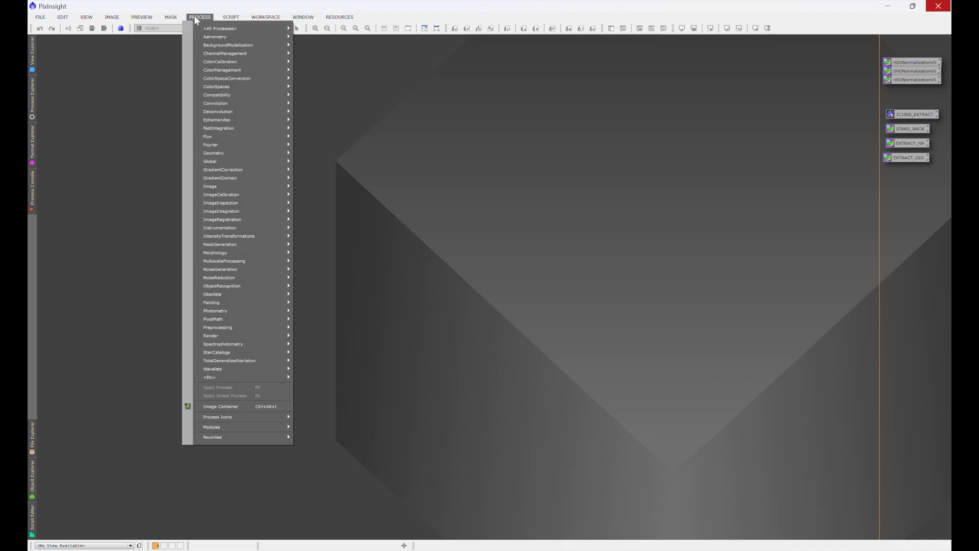
{"action": "mouse_move", "coordinate": [217, 29]}
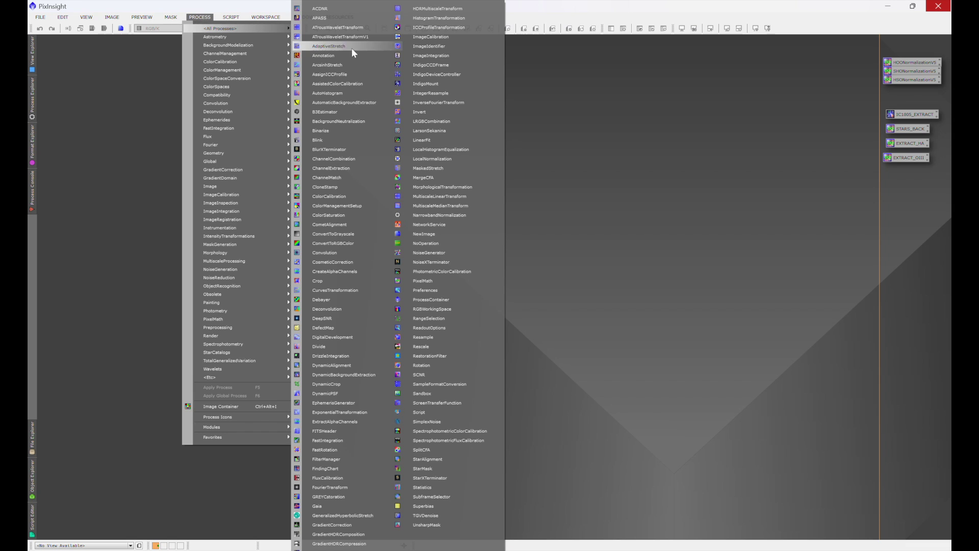
{"action": "left_click", "coordinate": [322, 140]}
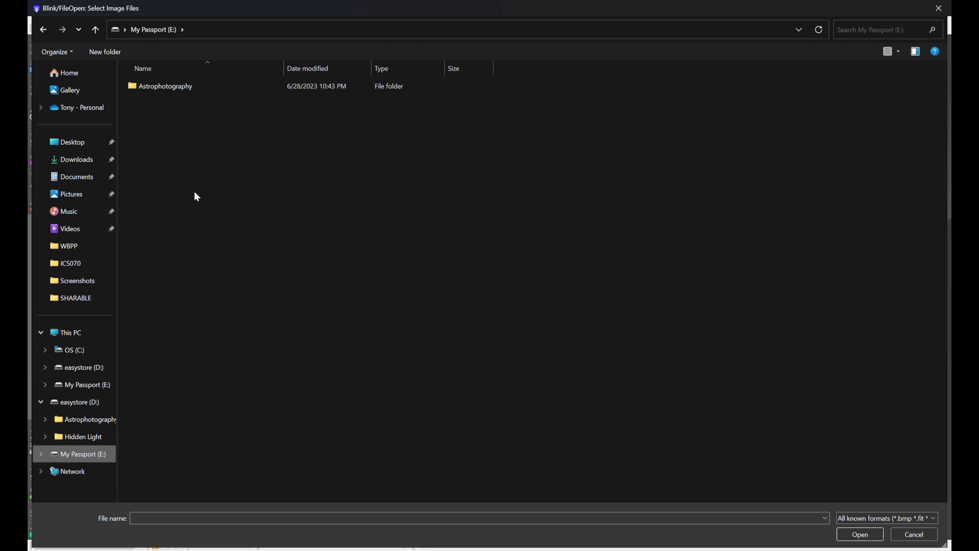
Step: Load every blue light frame from Astrophotography > M101 11JUN24 > BLUE > NIGHT 1 > LIGHT into Blink
{"action": "double_click", "coordinate": [137, 92]}
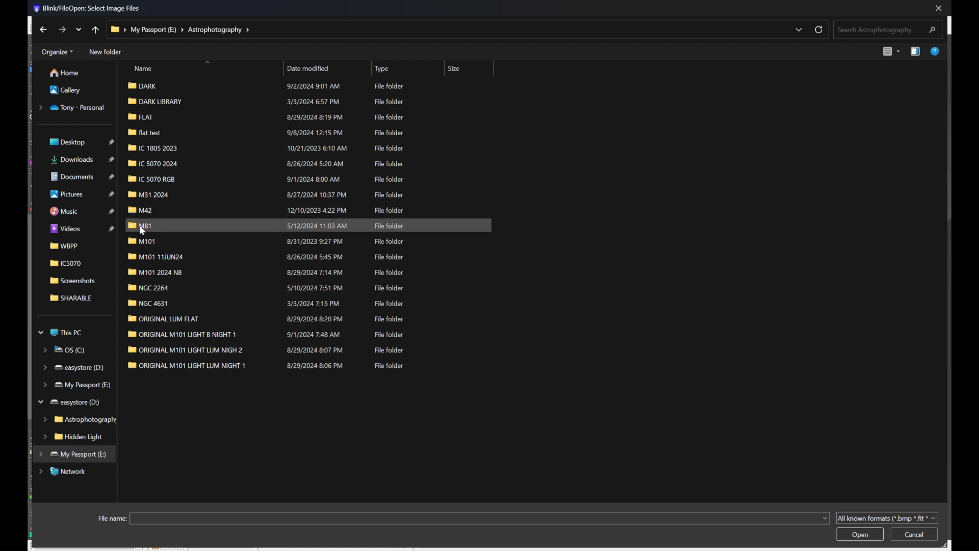
{"action": "double_click", "coordinate": [138, 257]}
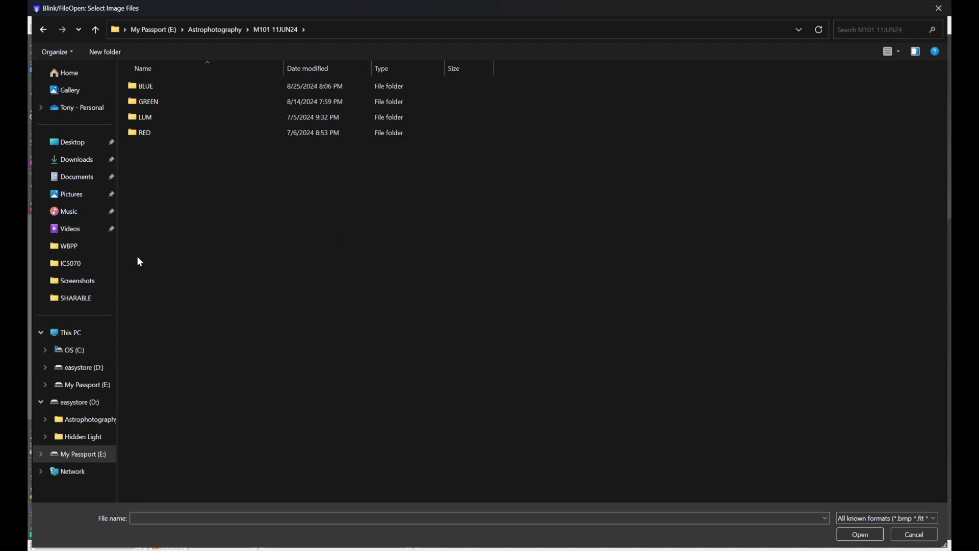
{"action": "double_click", "coordinate": [139, 88]}
{"action": "double_click", "coordinate": [139, 87]}
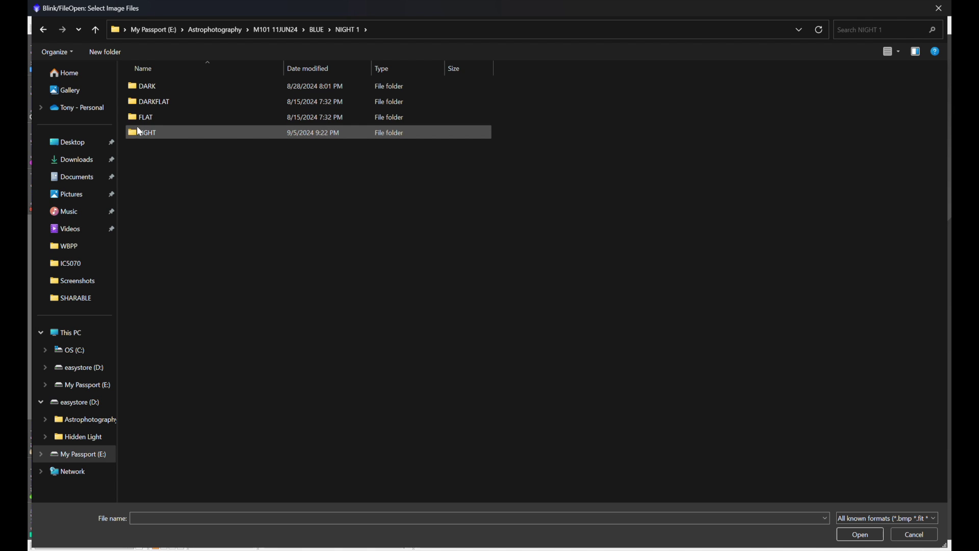
{"action": "double_click", "coordinate": [136, 131]}
{"action": "left_click", "coordinate": [142, 85]}
{"action": "key", "text": "ctrl+a"}
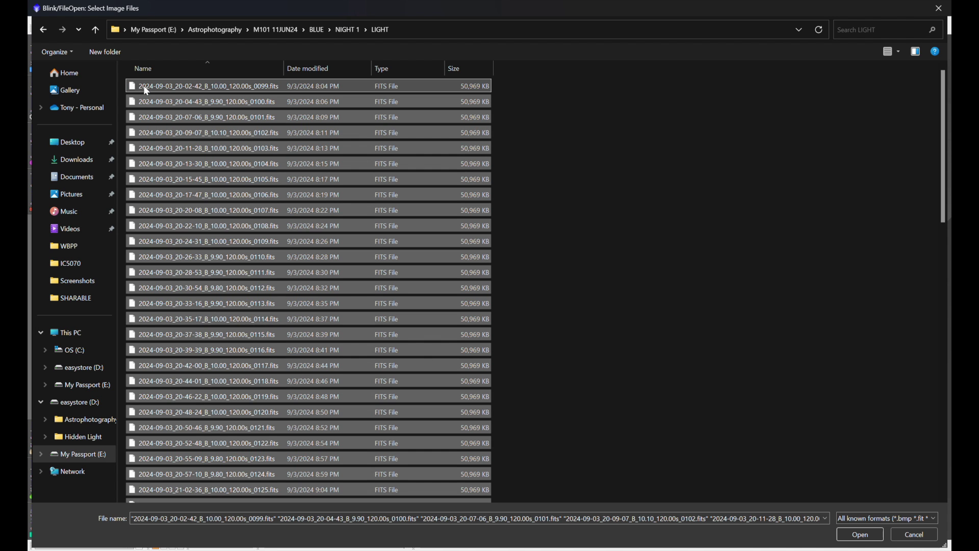
{"action": "left_click", "coordinate": [860, 534]}
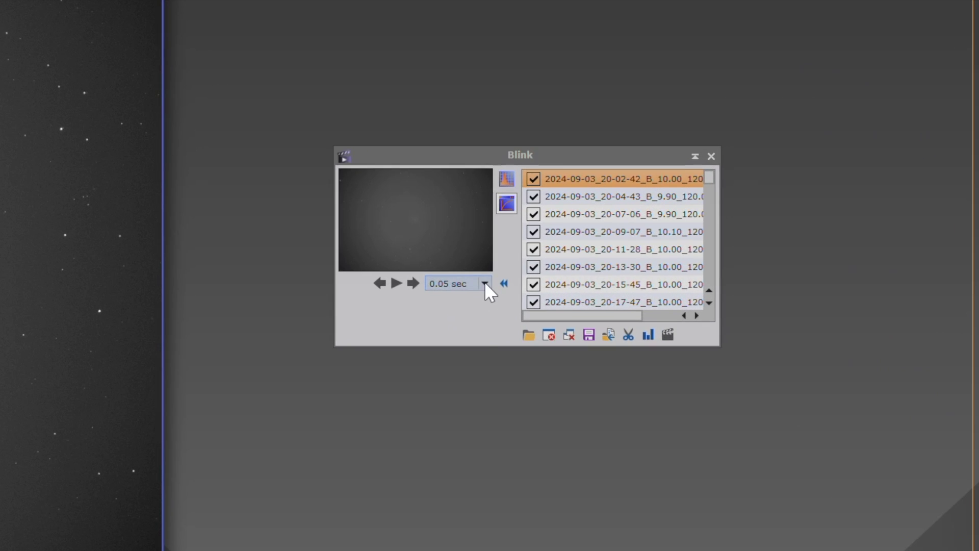
{"action": "left_click", "coordinate": [485, 283]}
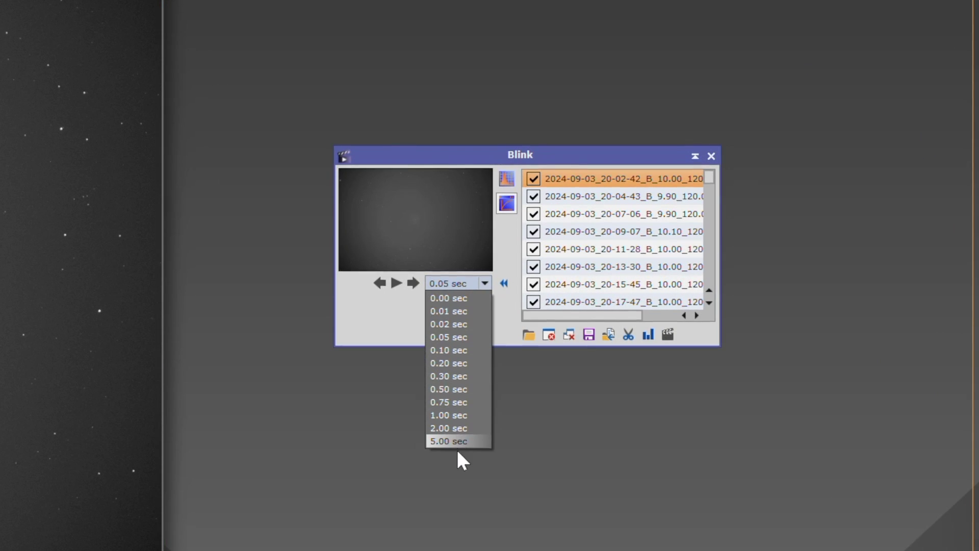
Step: Keep the 0.05 sec delay, play Blink through the blue frames, then stop it
{"action": "left_click", "coordinate": [373, 311]}
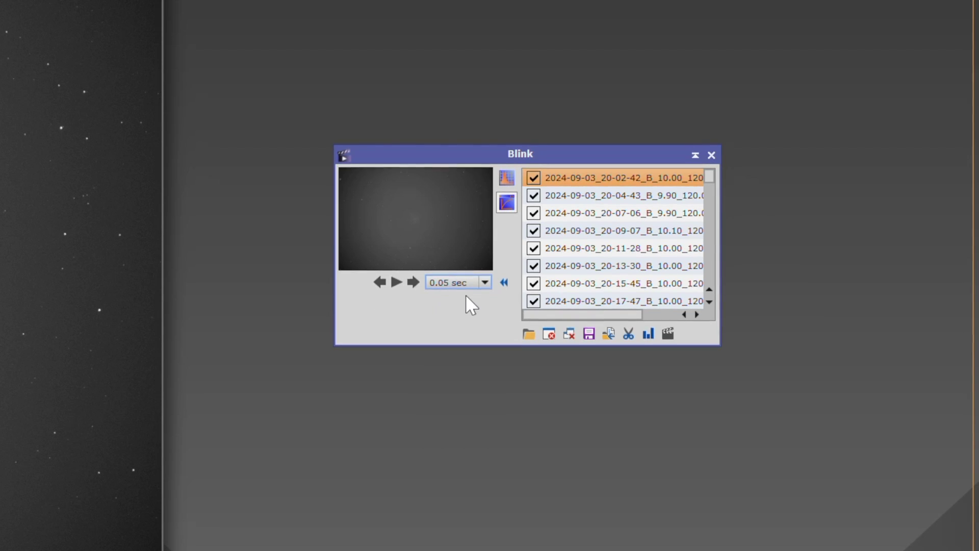
{"action": "left_click", "coordinate": [396, 283]}
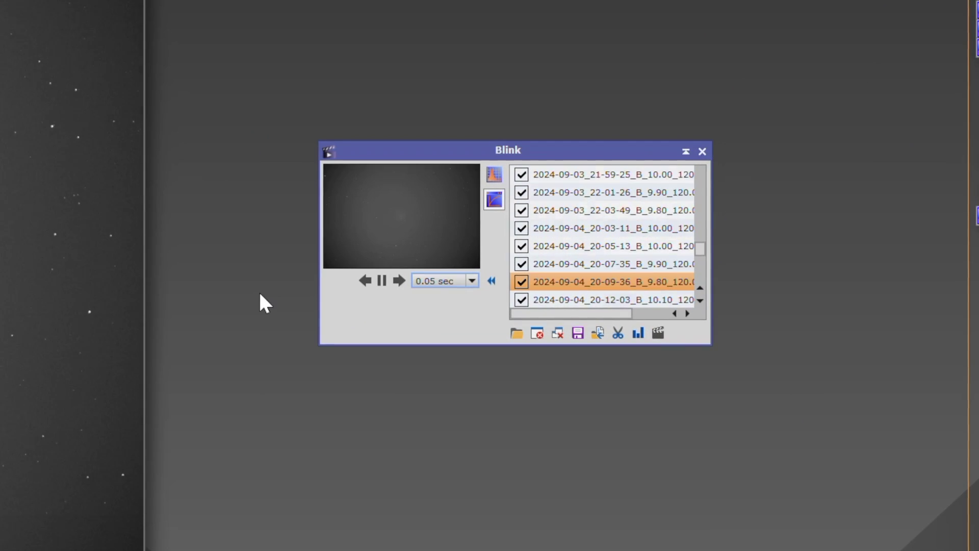
{"action": "left_click", "coordinate": [382, 281]}
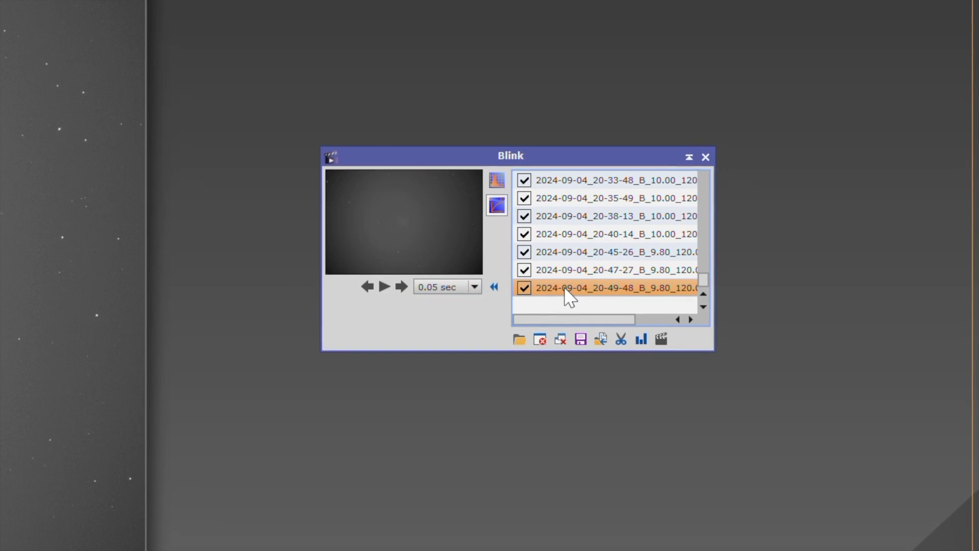
Step: Step up and down through the blue frames, comparing neighbours around 21-59-25 and 22-03-49
{"action": "key", "text": "Up"}
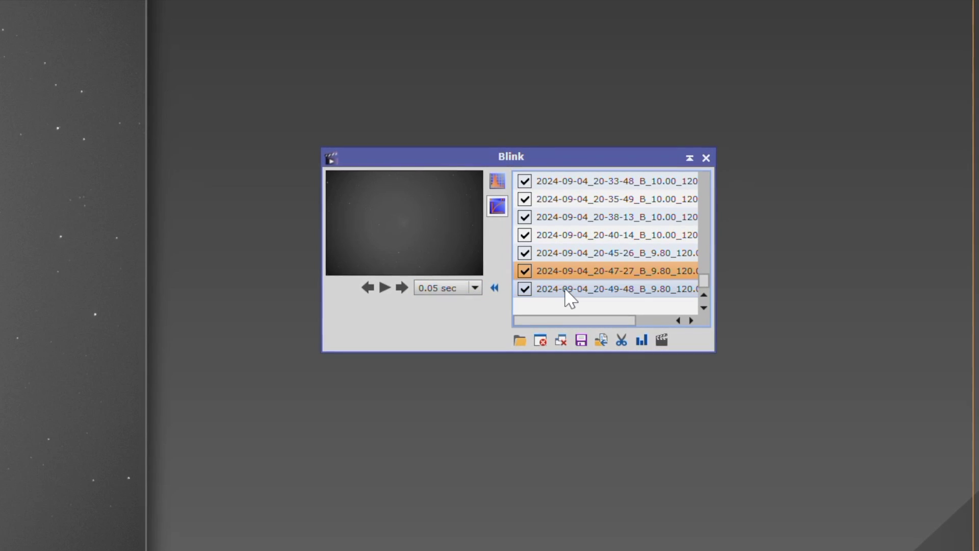
{"action": "key", "text": "Up"}
{"action": "key", "text": "Up"}
{"action": "key", "text": "Up"}
{"action": "key", "text": "Up"}
{"action": "key", "text": "Up"}
{"action": "key", "text": "Up"}
{"action": "key", "text": "Up"}
{"action": "key", "text": "Up"}
{"action": "key", "text": "Up"}
{"action": "key", "text": "Up"}
{"action": "key", "text": "Up"}
{"action": "key", "text": "Up"}
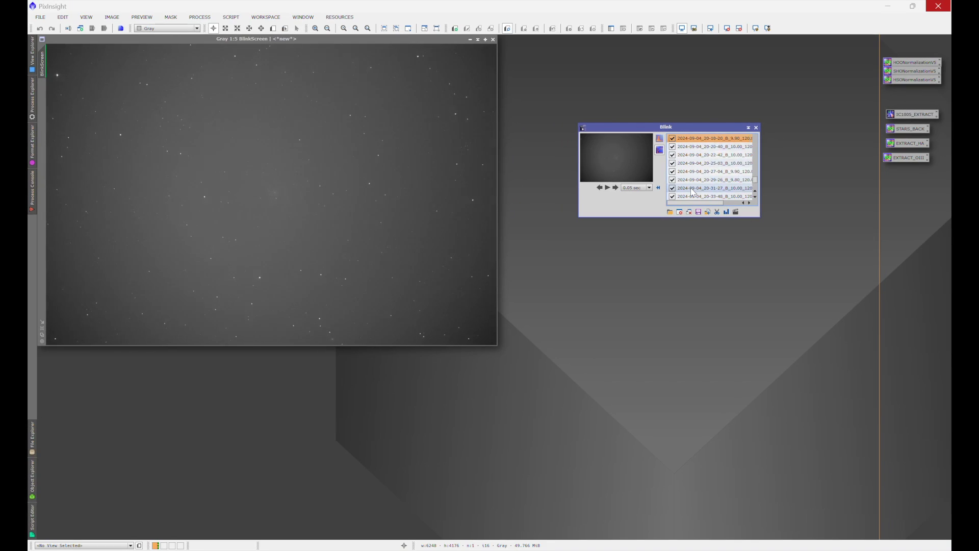
{"action": "key", "text": "Down"}
{"action": "key", "text": "Down"}
{"action": "key", "text": "Down"}
{"action": "key", "text": "Down"}
{"action": "key", "text": "Down"}
{"action": "key", "text": "Down"}
{"action": "key", "text": "Down"}
{"action": "key", "text": "Down"}
{"action": "key", "text": "Down"}
{"action": "key", "text": "Down"}
{"action": "key", "text": "Down"}
{"action": "key", "text": "Down"}
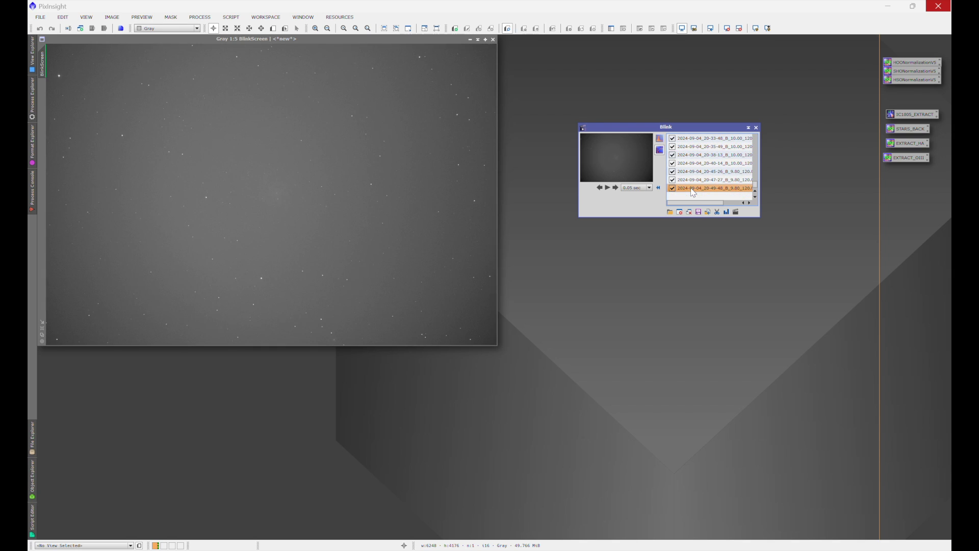
{"action": "key", "text": "Up"}
{"action": "key", "text": "Up"}
{"action": "key", "text": "Up"}
{"action": "key", "text": "Up"}
{"action": "key", "text": "Up"}
{"action": "key", "text": "Up"}
{"action": "key", "text": "Up"}
{"action": "key", "text": "Up"}
{"action": "key", "text": "Up"}
{"action": "key", "text": "Up"}
{"action": "key", "text": "Up"}
{"action": "key", "text": "Up"}
{"action": "key", "text": "Up"}
{"action": "key", "text": "Up"}
{"action": "key", "text": "Up"}
{"action": "key", "text": "Up"}
{"action": "key", "text": "Up"}
{"action": "key", "text": "Up"}
{"action": "key", "text": "Up"}
{"action": "key", "text": "Up"}
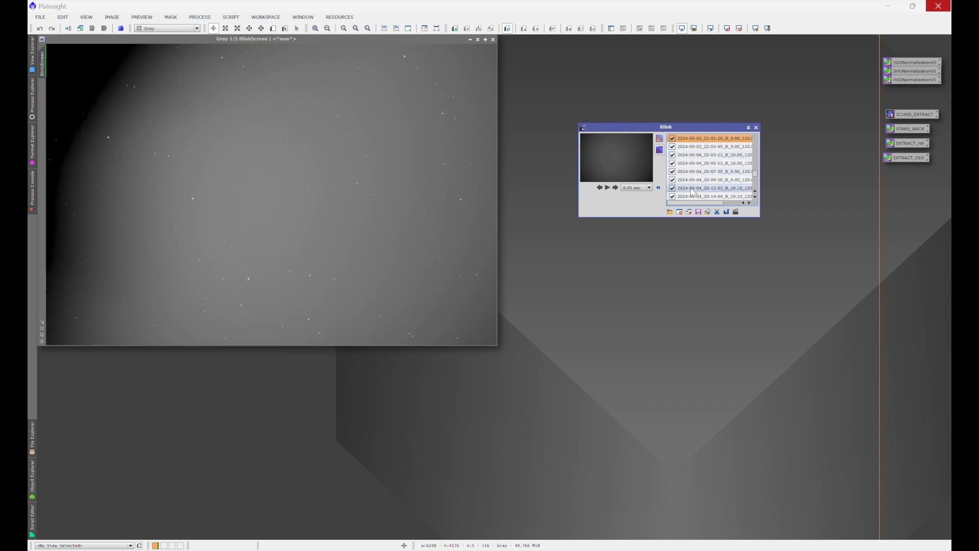
{"action": "key", "text": "Up"}
{"action": "key", "text": "Up"}
{"action": "key", "text": "Up"}
{"action": "key", "text": "Up"}
{"action": "key", "text": "Down"}
{"action": "key", "text": "Down"}
{"action": "key", "text": "Down"}
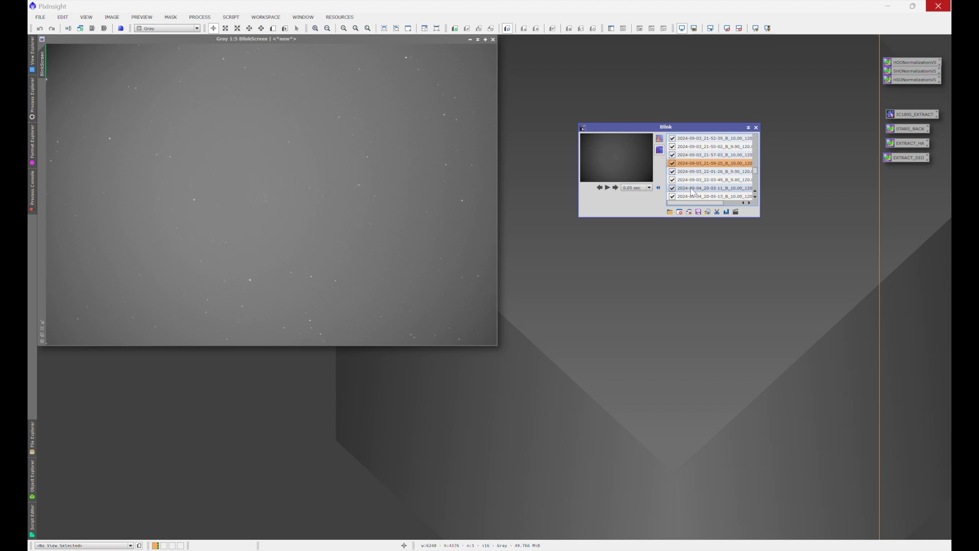
{"action": "key", "text": "Down"}
{"action": "key", "text": "Up"}
{"action": "key", "text": "Up"}
{"action": "key", "text": "Down"}
{"action": "key", "text": "Down"}
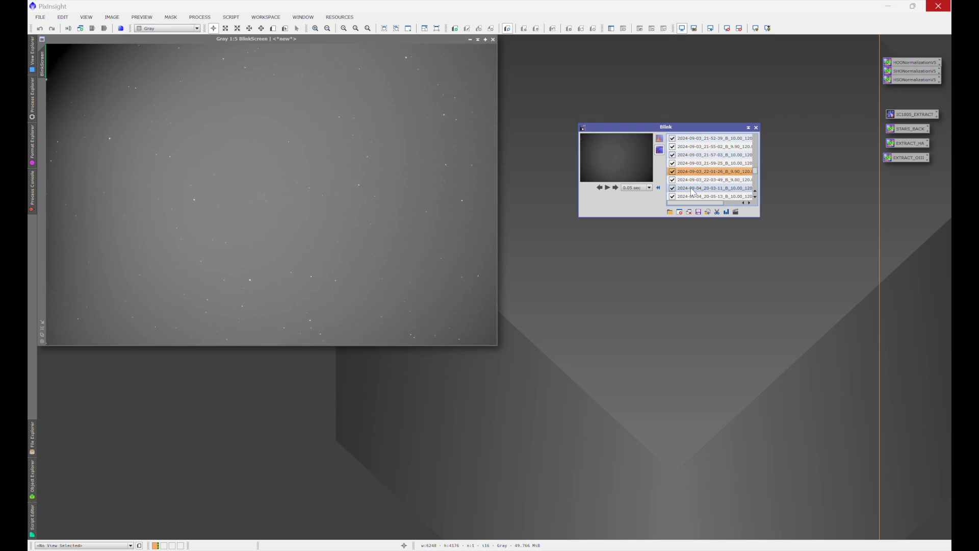
{"action": "key", "text": "Down"}
{"action": "key", "text": "Down"}
{"action": "key", "text": "Up"}
{"action": "key", "text": "Up"}
{"action": "key", "text": "Up"}
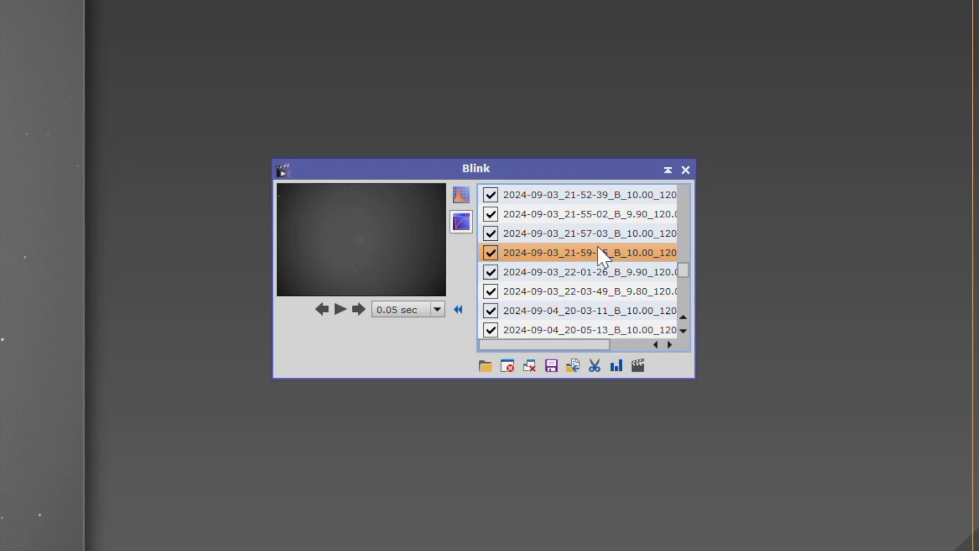
{"action": "key", "text": "Down"}
{"action": "key", "text": "Down"}
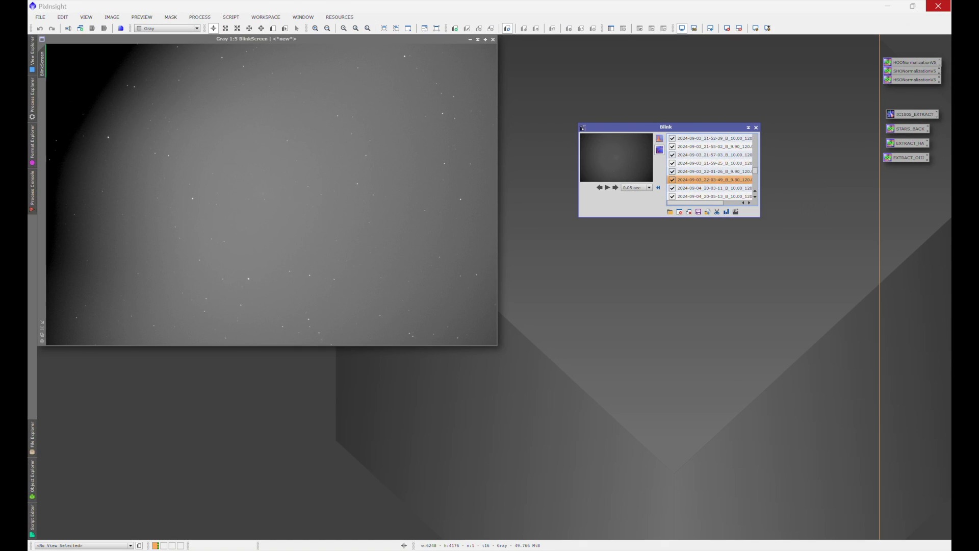
Step: In File Explorer, open My Passport (E:)'s M101 BLUE NIGHT 1 LIGHT folder, then return to PixInsight
{"action": "key", "text": "alt+Tab"}
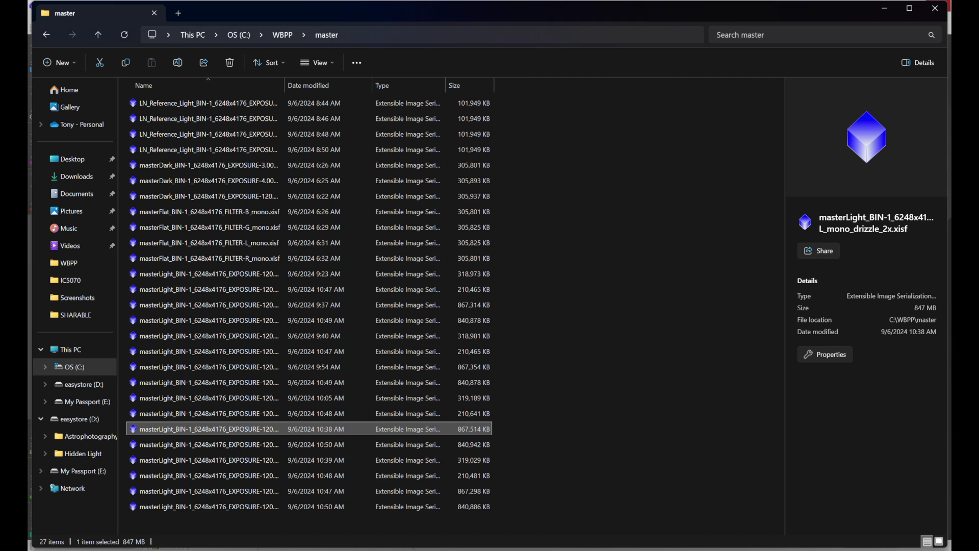
{"action": "left_click", "coordinate": [77, 471]}
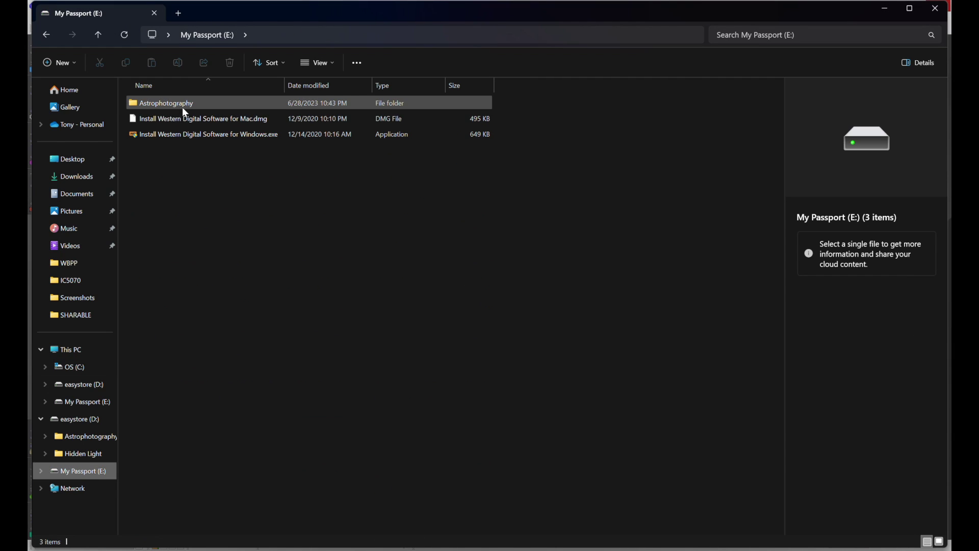
{"action": "double_click", "coordinate": [159, 103]}
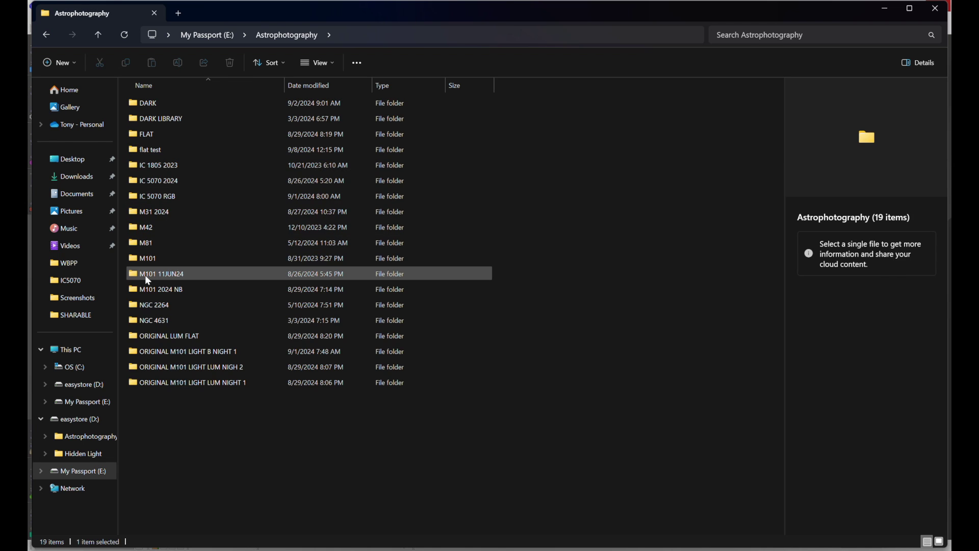
{"action": "double_click", "coordinate": [145, 274]}
{"action": "double_click", "coordinate": [142, 105]}
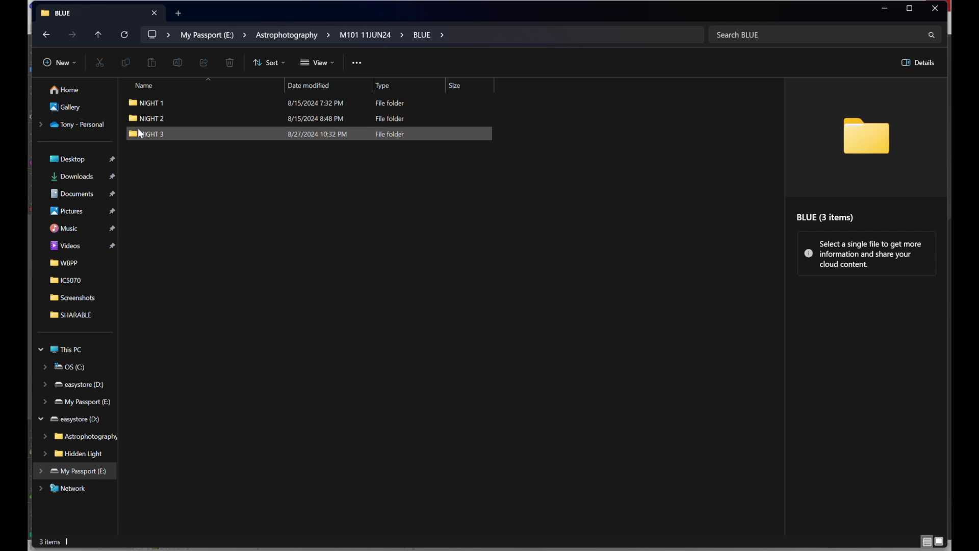
{"action": "double_click", "coordinate": [138, 104]}
{"action": "double_click", "coordinate": [142, 150]}
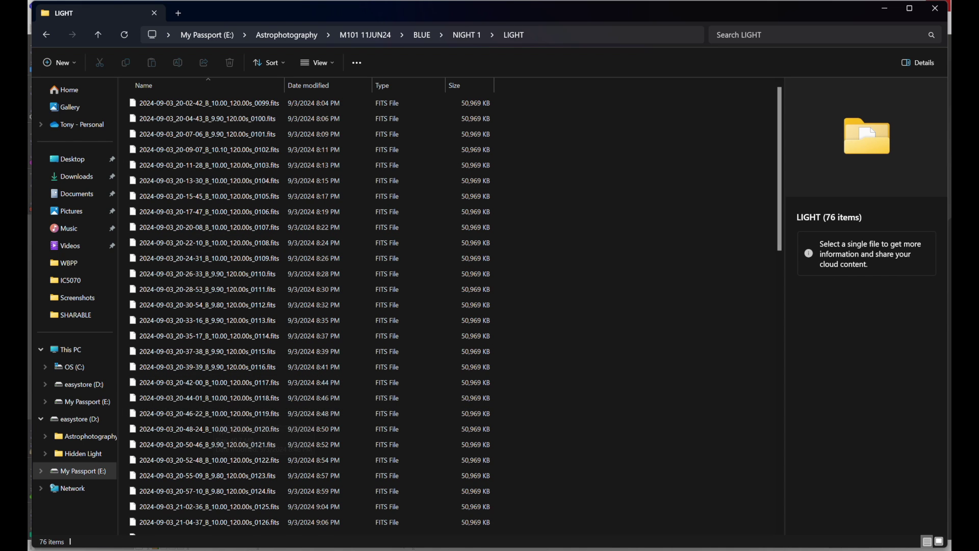
{"action": "key", "text": "alt+Tab"}
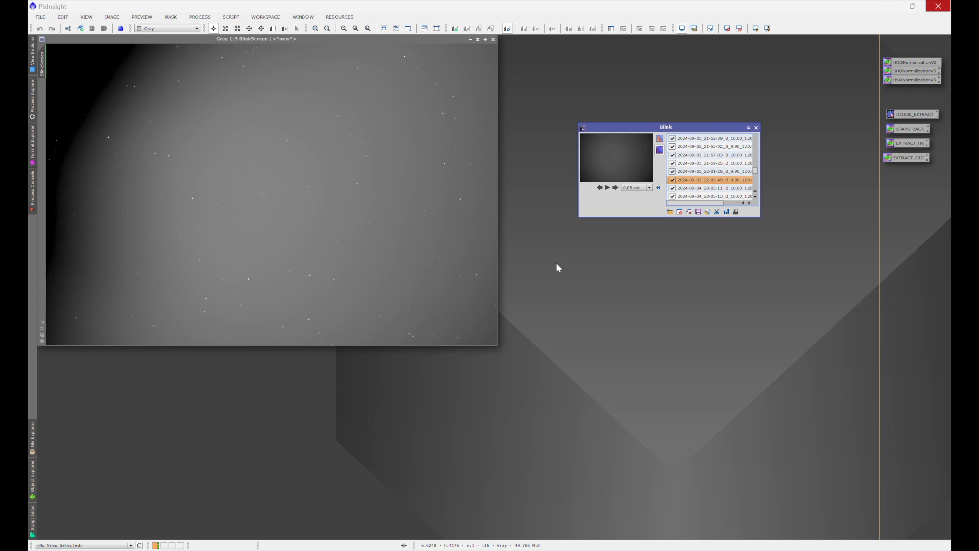